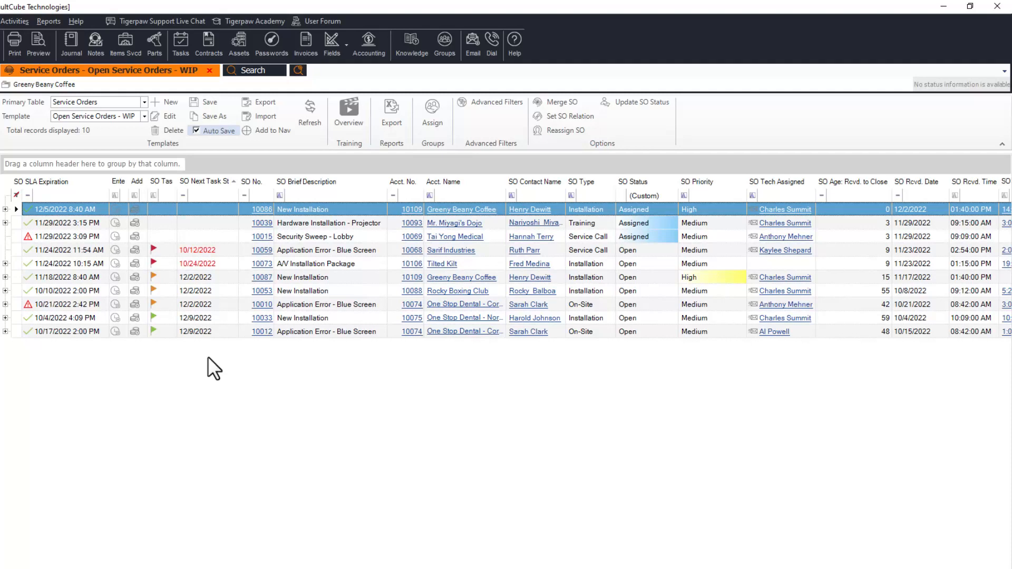
- Edit the Open Service Orders - WIP template to place the SO Type column first, and save it
left_click(172, 118)
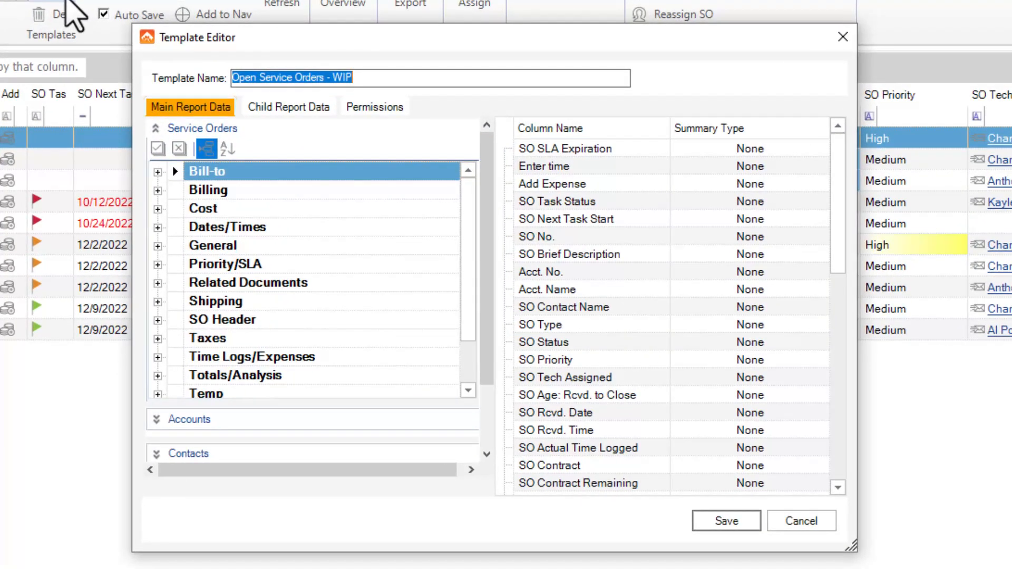
left_click(683, 202)
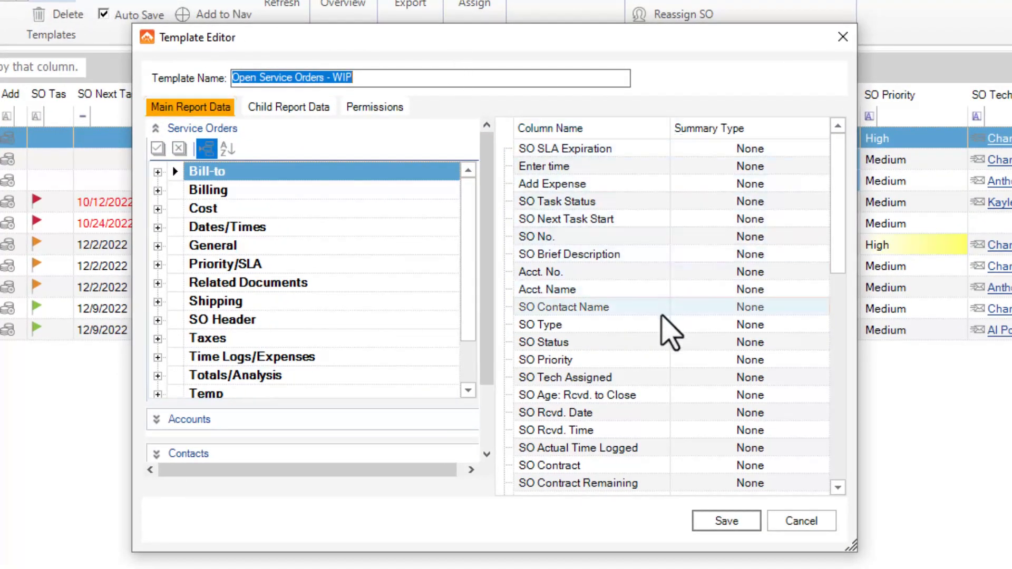
left_click(663, 321)
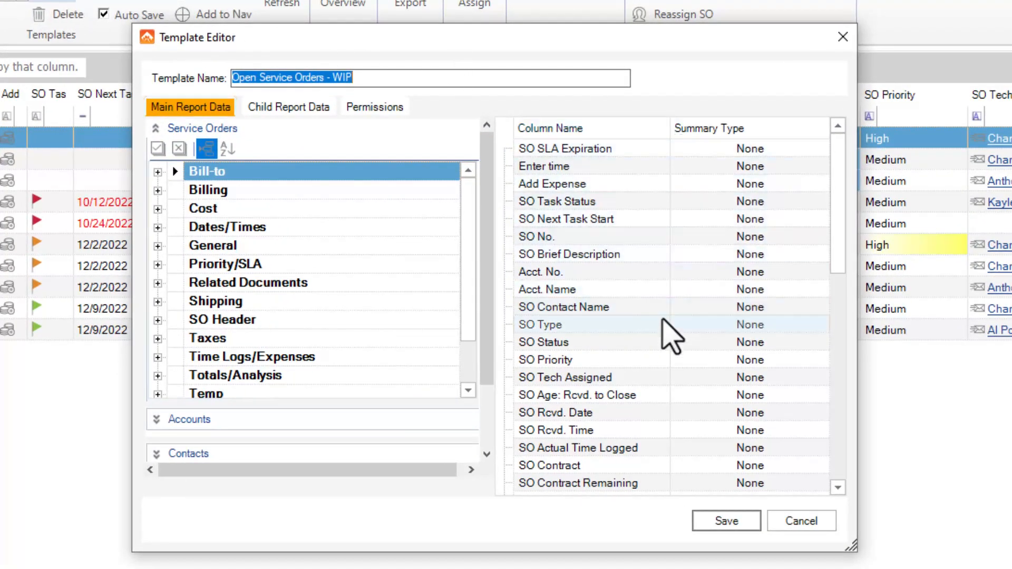
left_click_drag(663, 322, 640, 147)
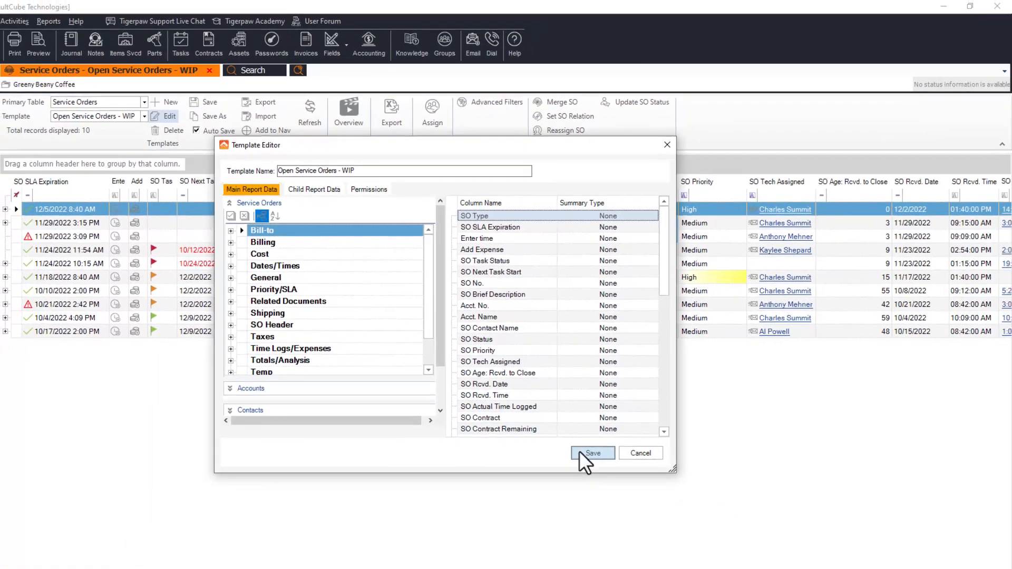
left_click(586, 453)
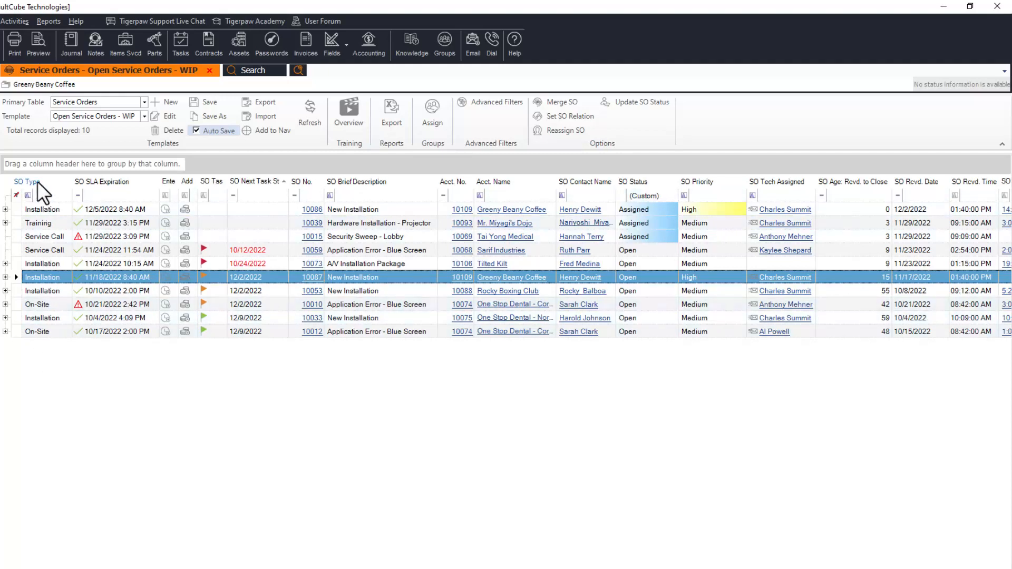
- Move the SO Type column in the grid back between SO Contact Name and SO Status
left_click_drag(37, 181, 341, 180)
left_click_drag(617, 182, 616, 182)
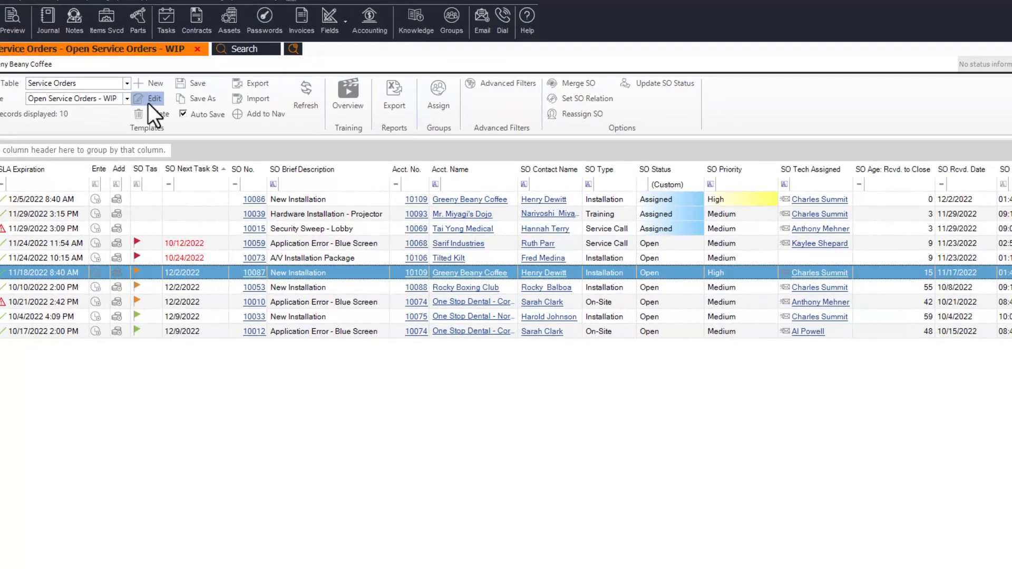
- Set the summary type of the SO Age: Rcvd. to Close column to Average and save the template
left_click(148, 103)
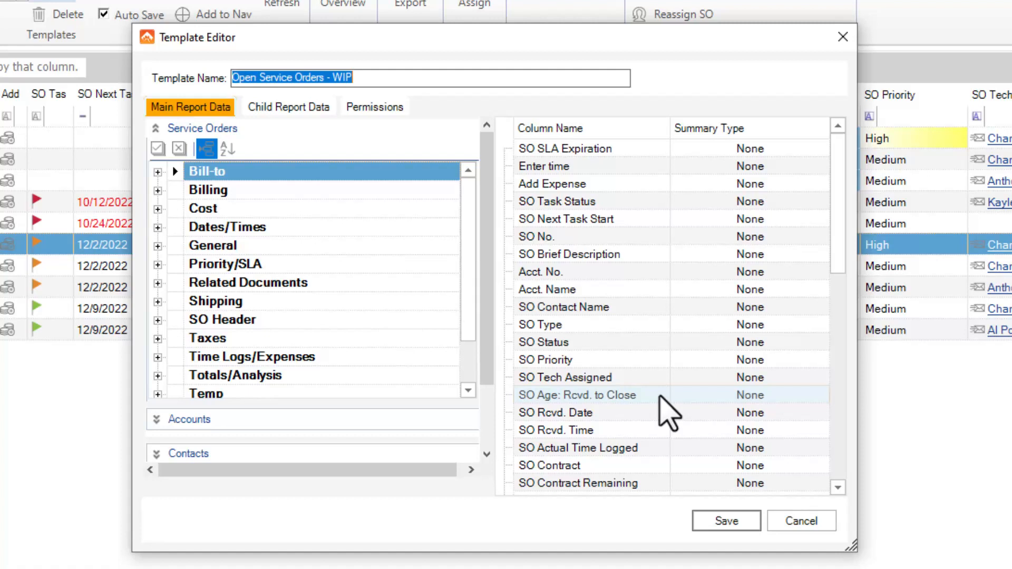
left_click(707, 396)
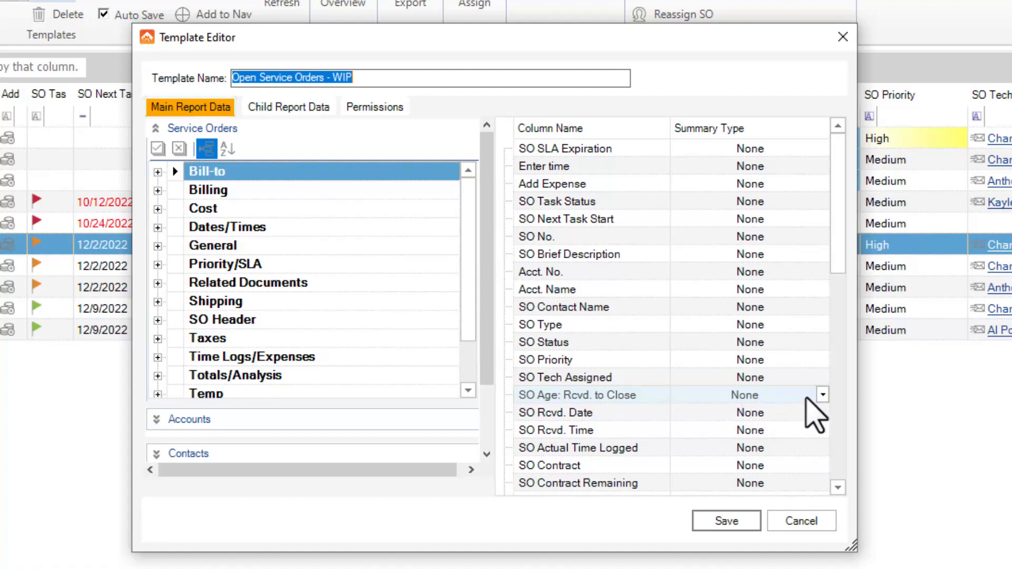
left_click(823, 395)
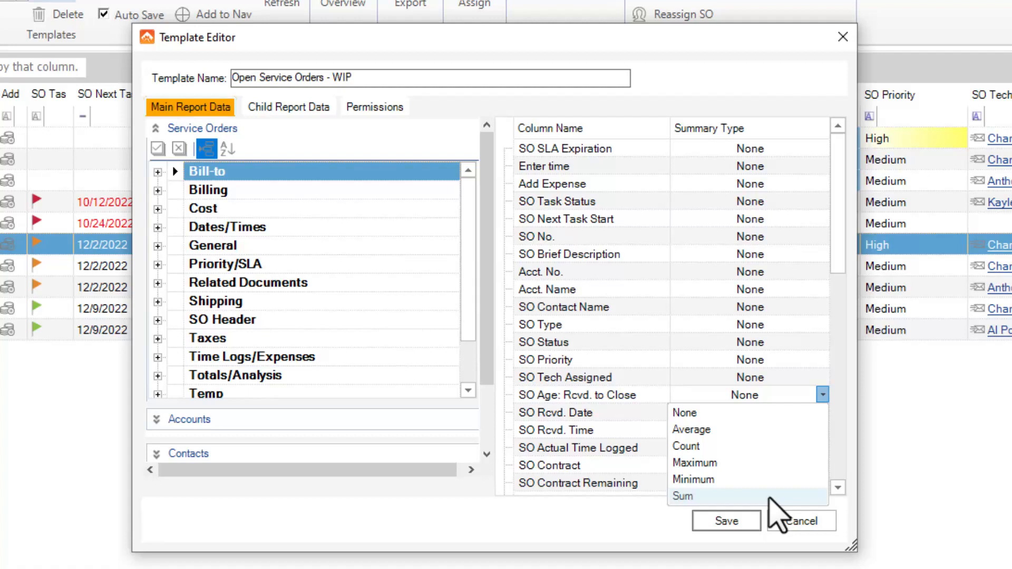
left_click(756, 430)
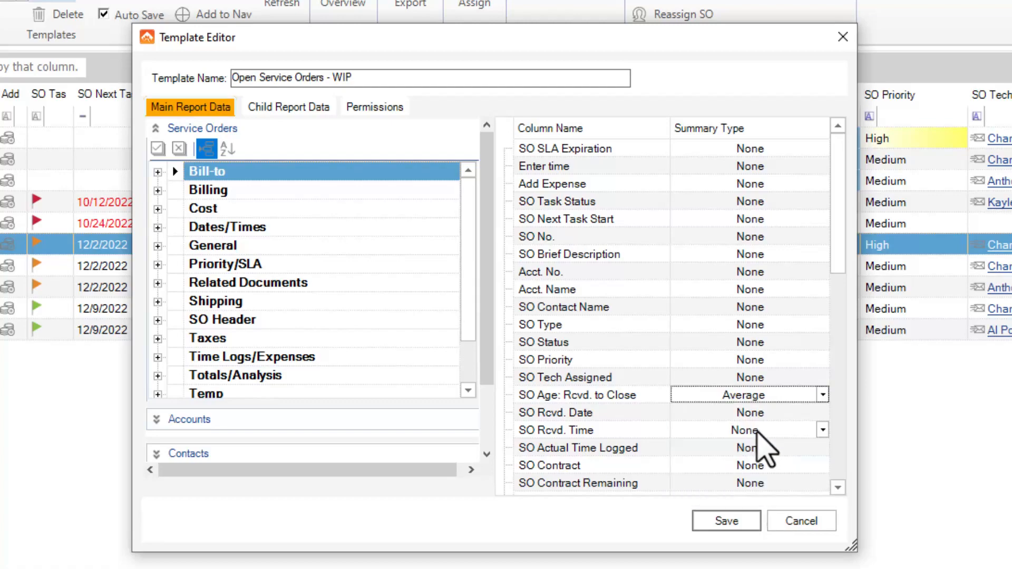
left_click(733, 521)
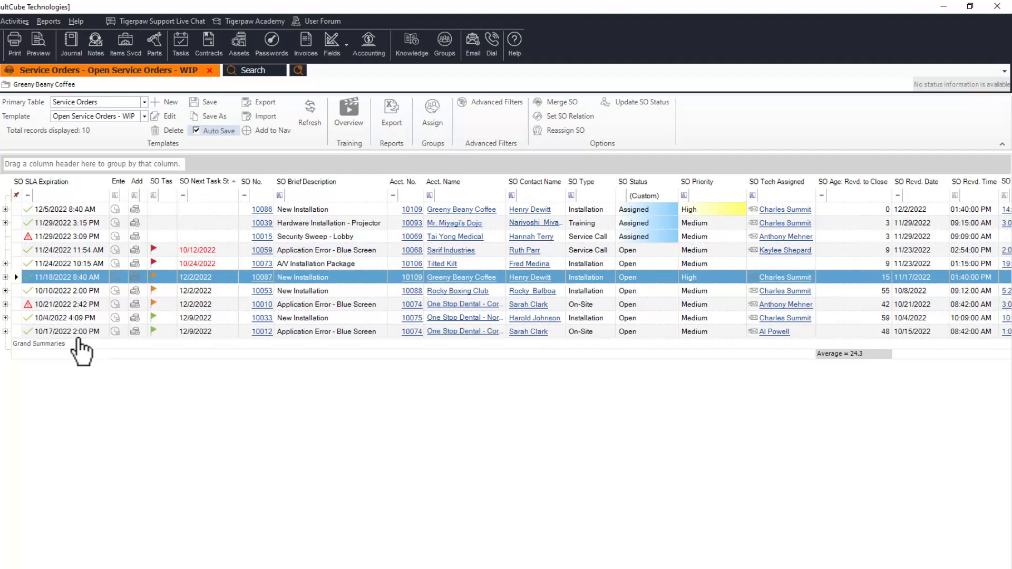
- Set the Parts and Labor child column Parts Total Sell Price to a Sum summary, save, and expand the Hardware Installation - Projector order
left_click(5, 223)
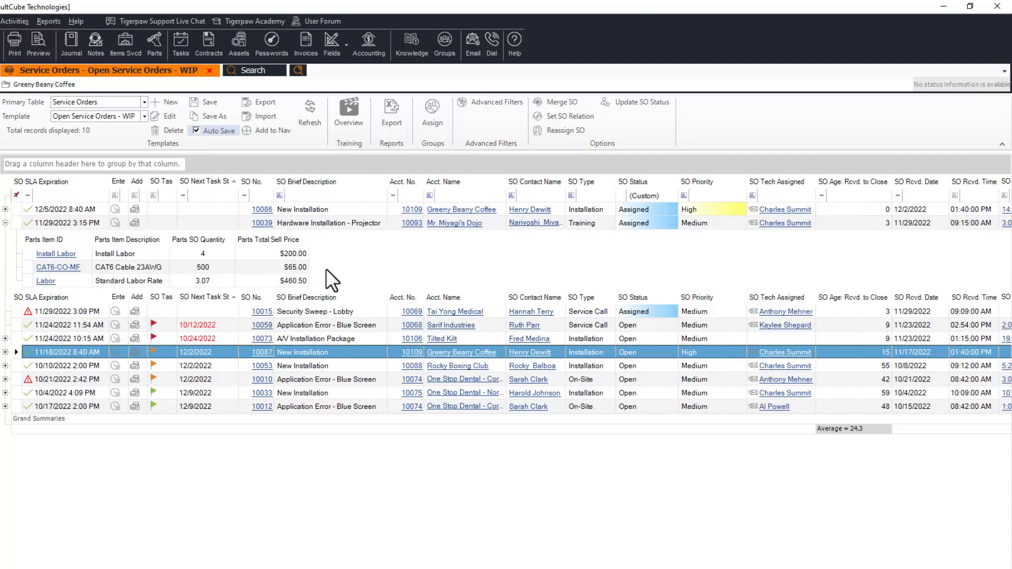
left_click(160, 117)
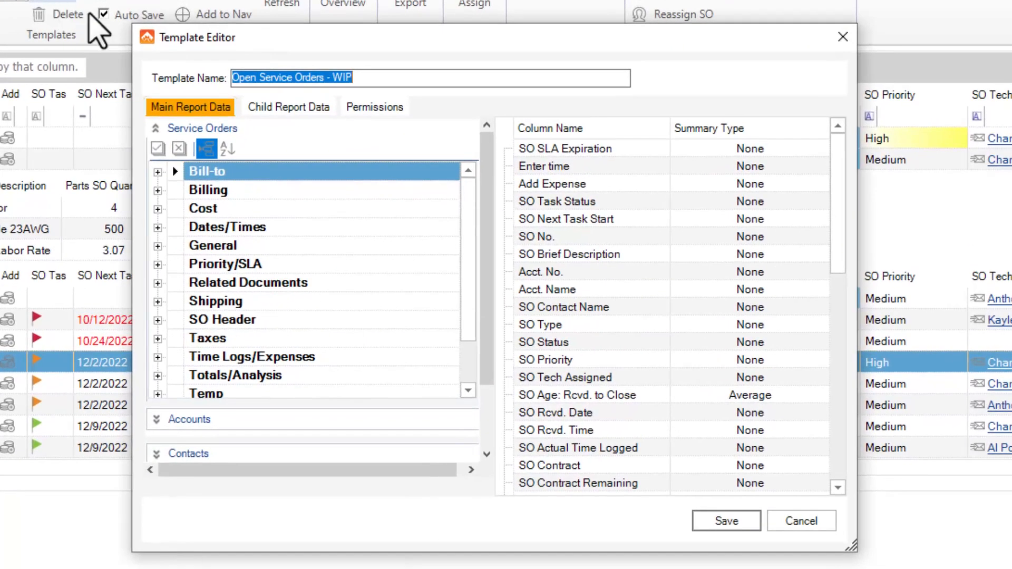
left_click(317, 111)
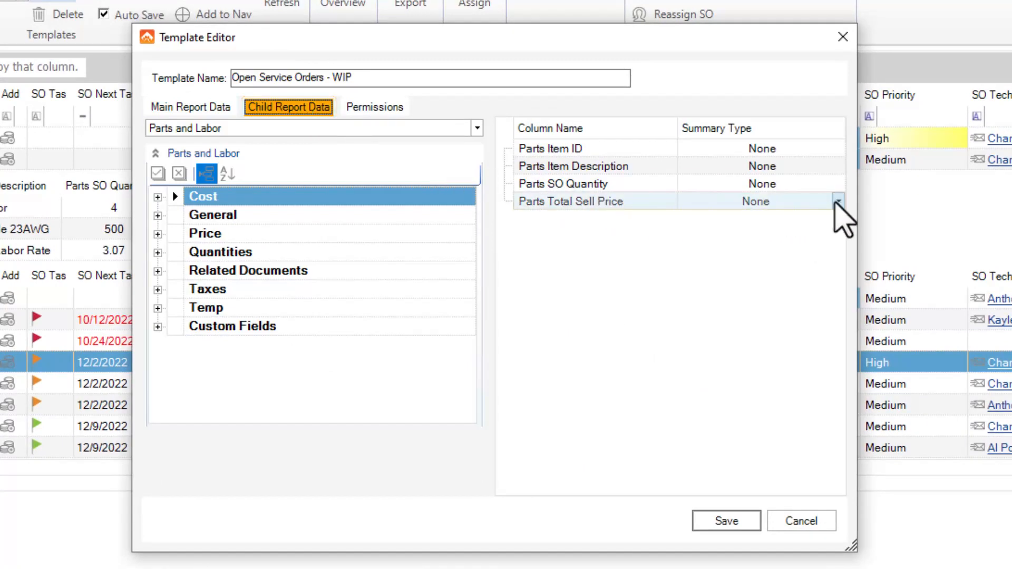
left_click(838, 201)
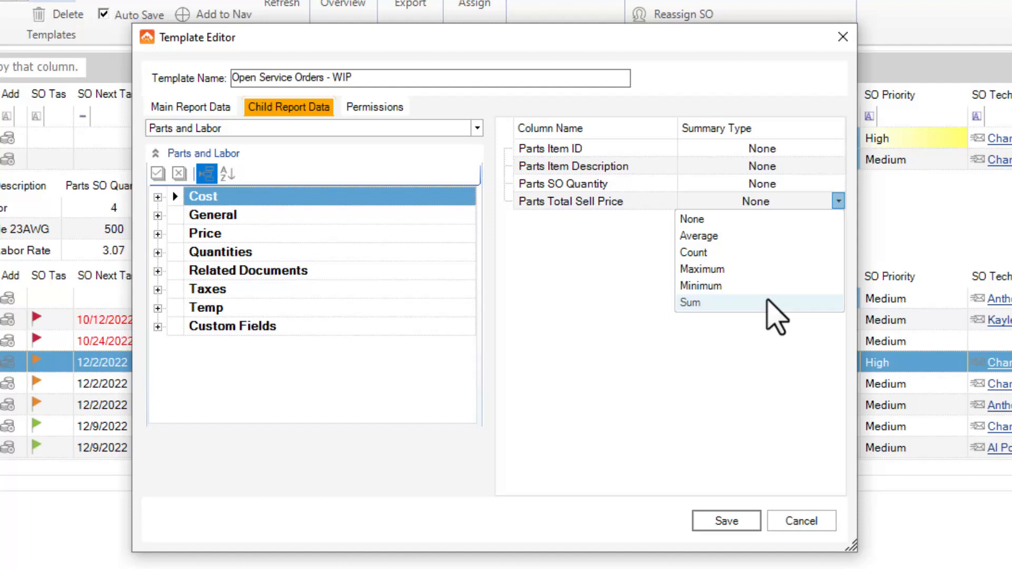
left_click(768, 301)
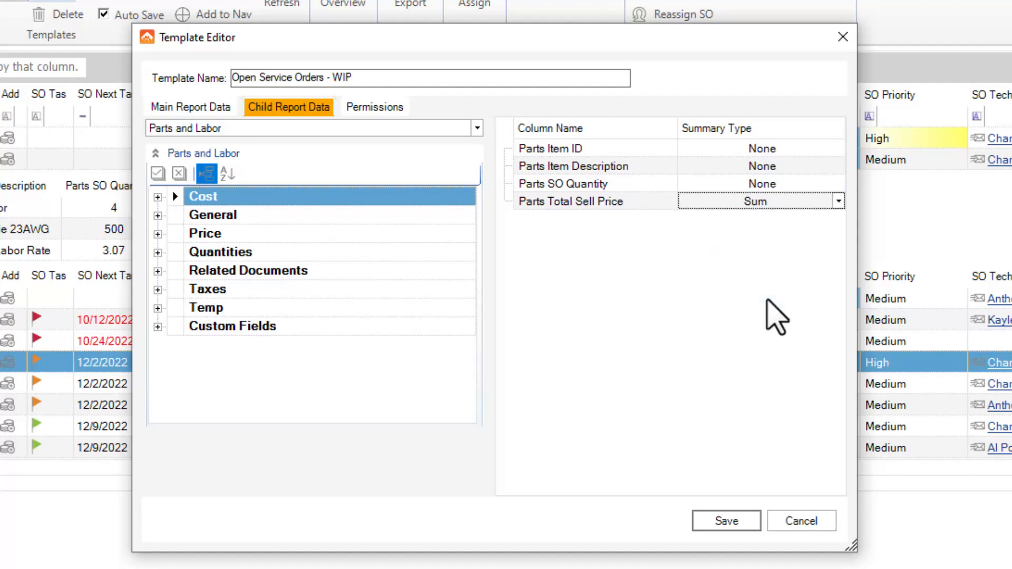
left_click(732, 521)
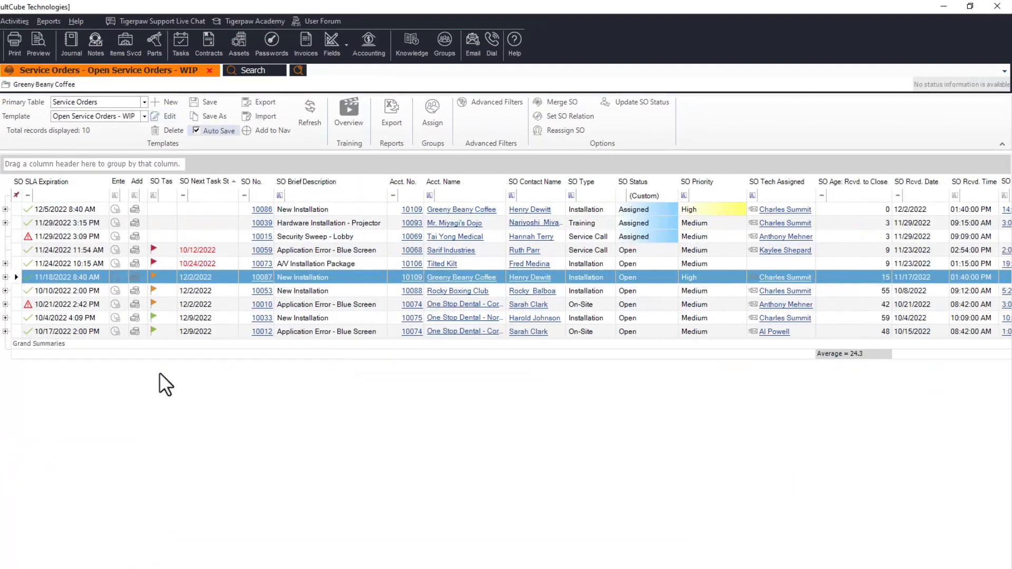
left_click(6, 222)
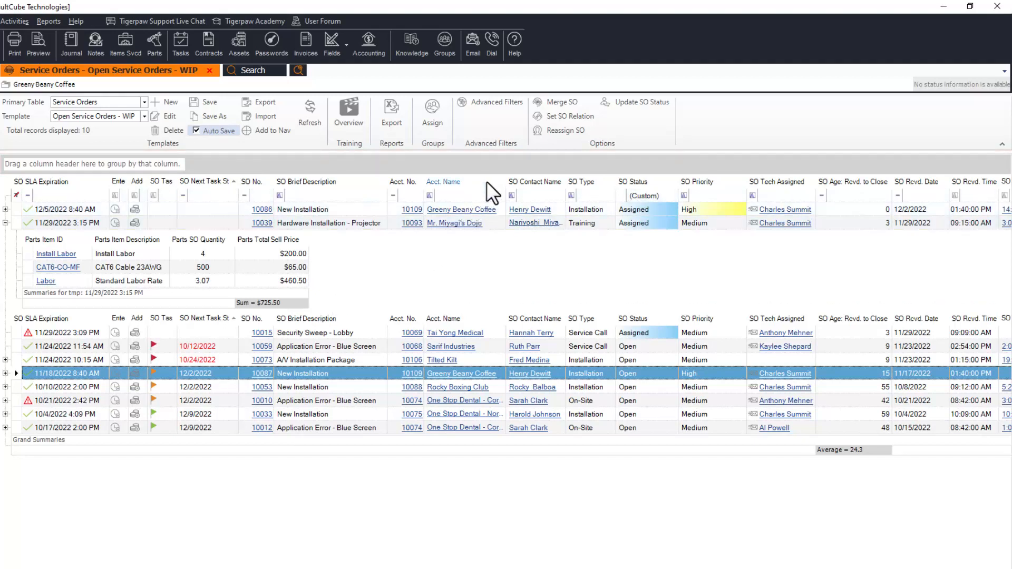
- Group the service orders by Acct. Name and expand the Greeny Beany Coffee and One Stop Dental - Corporate groups
left_click_drag(485, 180, 445, 158)
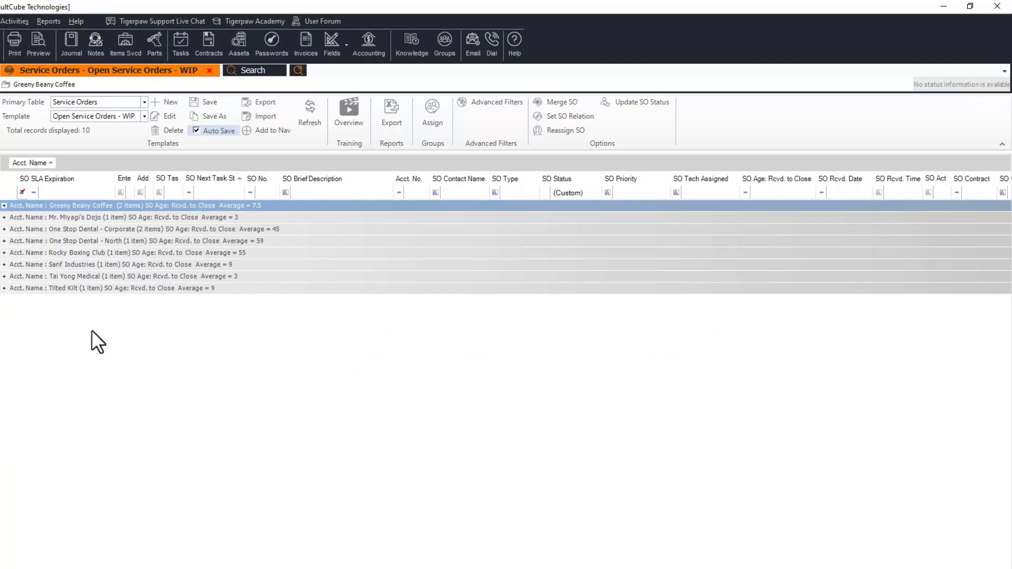
left_click(4, 206)
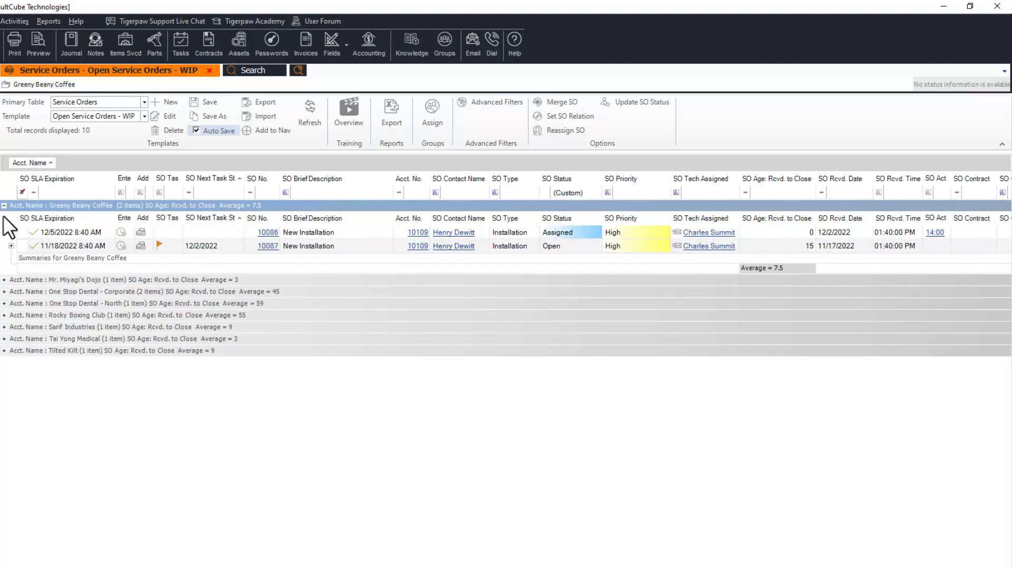
left_click(4, 291)
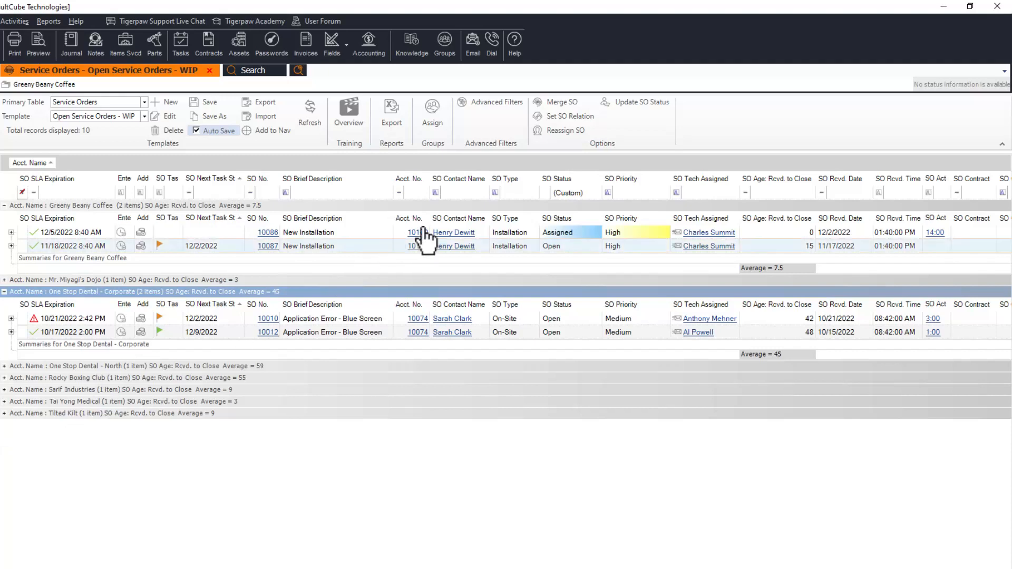
- Add SO Type as a second grouping level and expand the first four accounts, down to the parts of the second One Stop Dental - Corporate On-Site order
left_click_drag(508, 179, 324, 163)
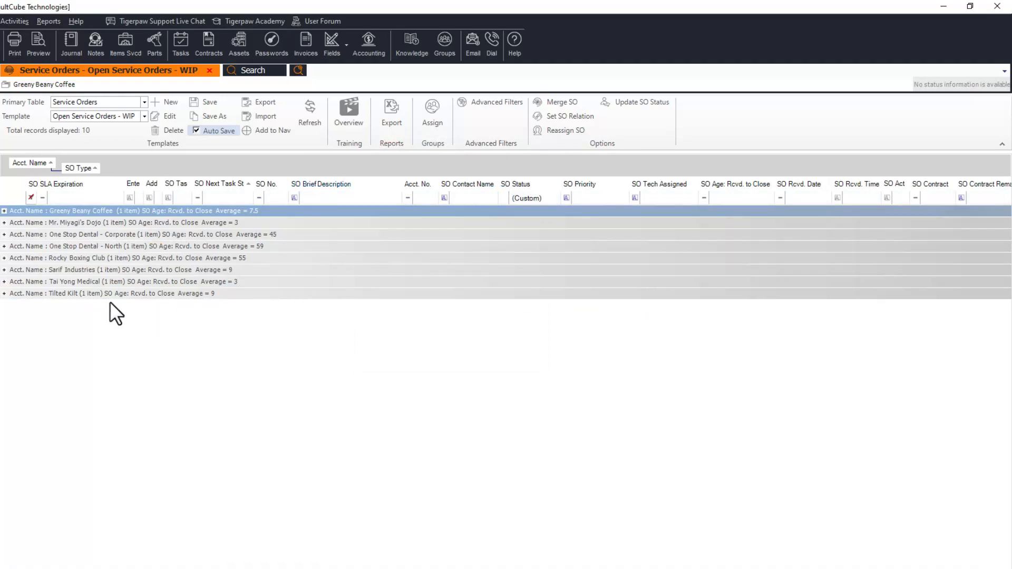
left_click(4, 211)
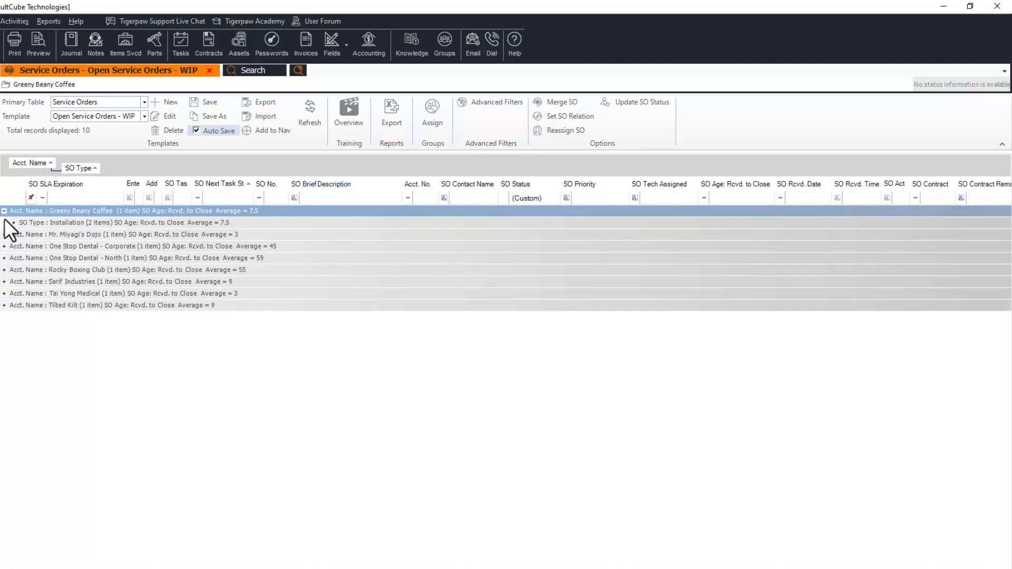
left_click(4, 234)
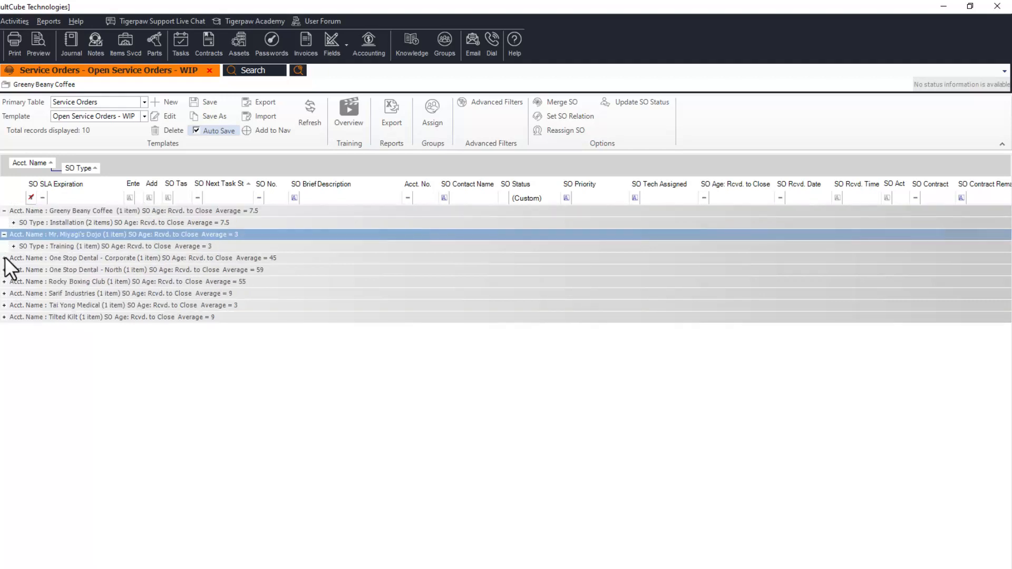
left_click(4, 258)
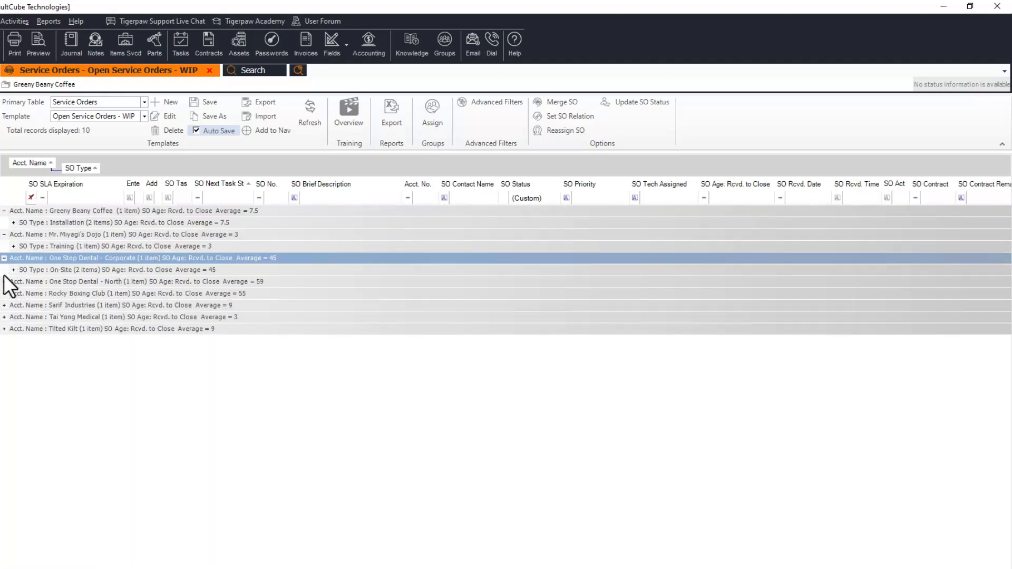
left_click(5, 281)
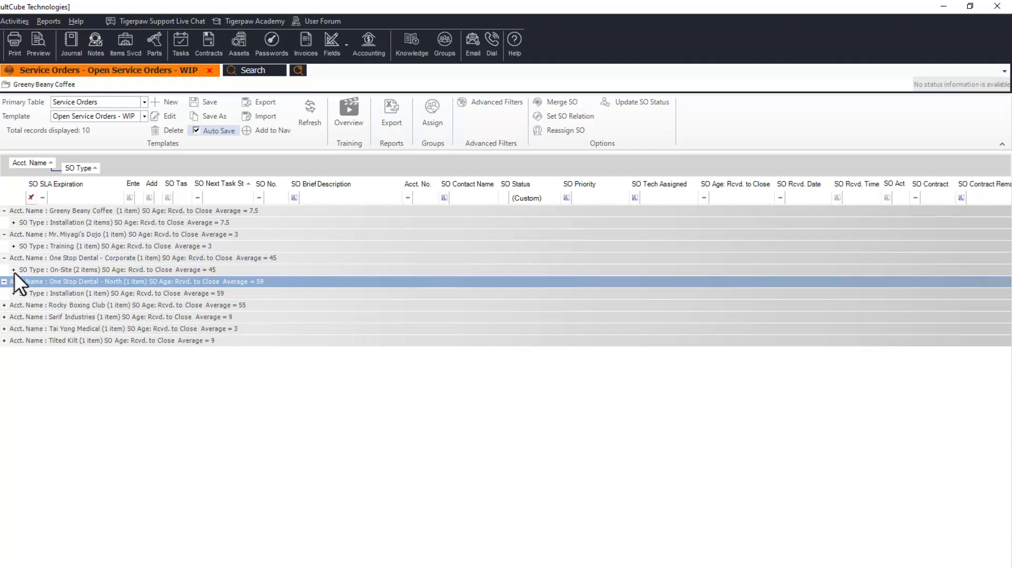
left_click(13, 270)
left_click(20, 310)
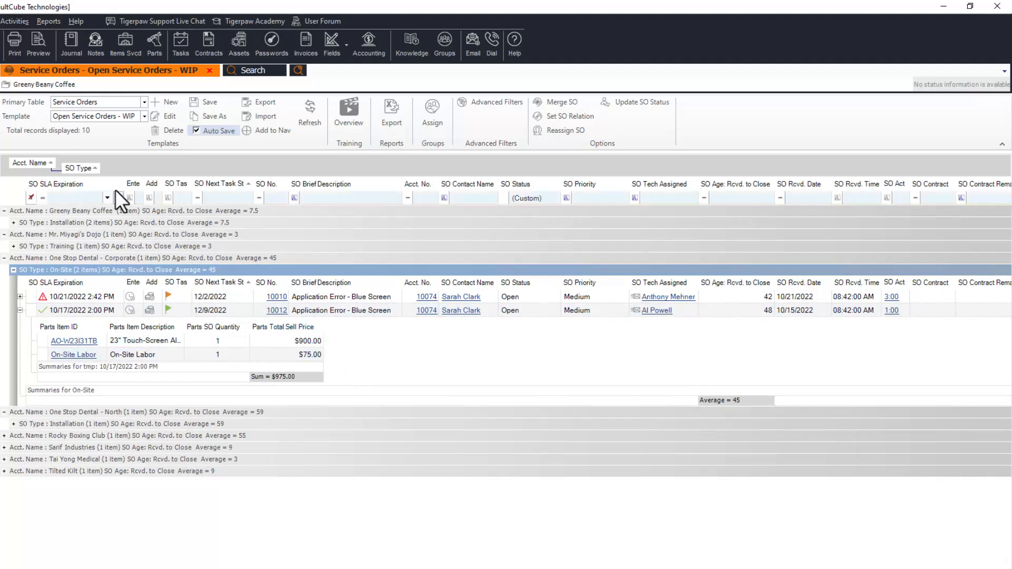
- Remove the Acct. Name and SO Type groupings and collapse the two orders with expanded parts
left_click_drag(91, 189, 56, 237)
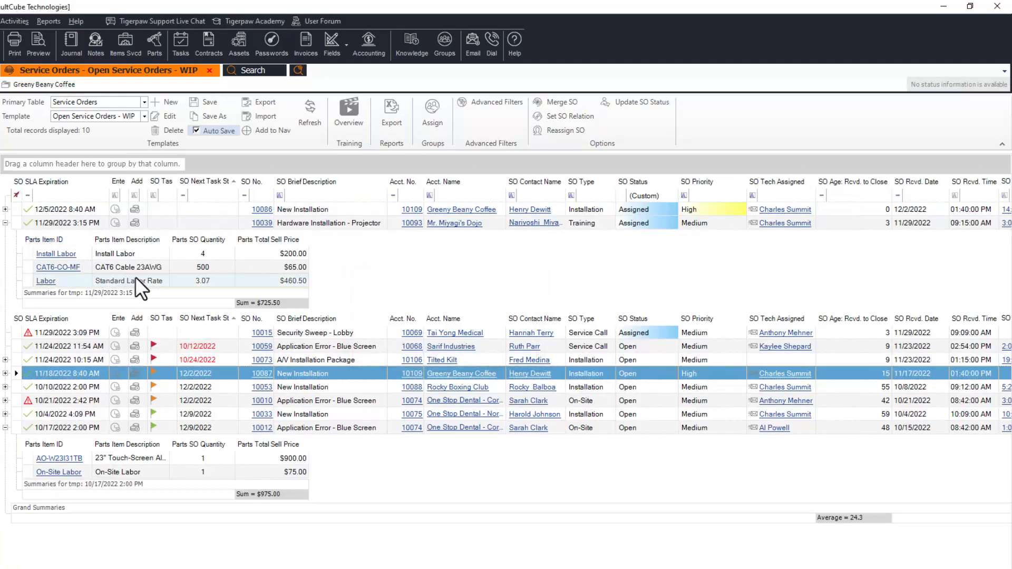
left_click(5, 222)
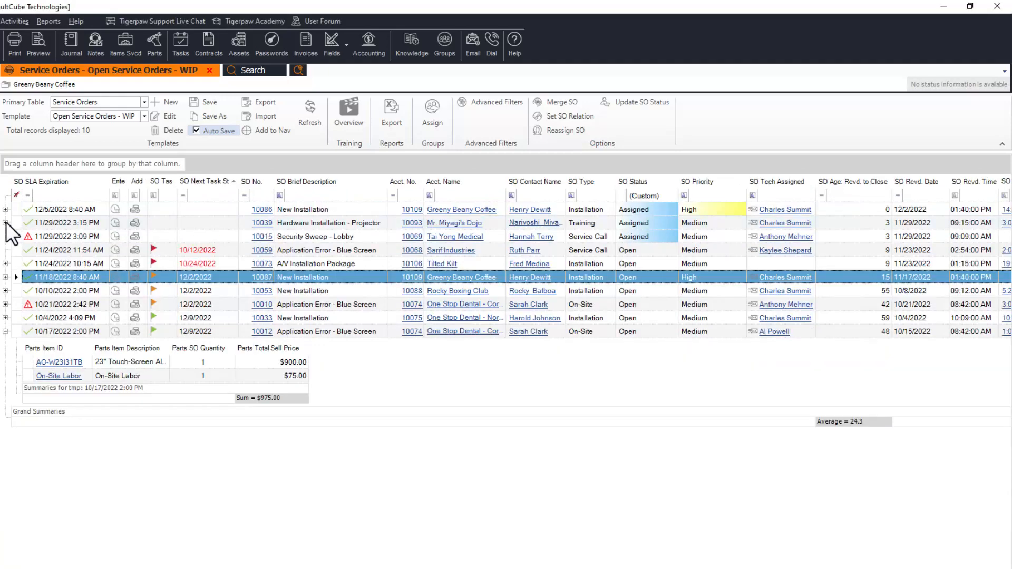
left_click(5, 331)
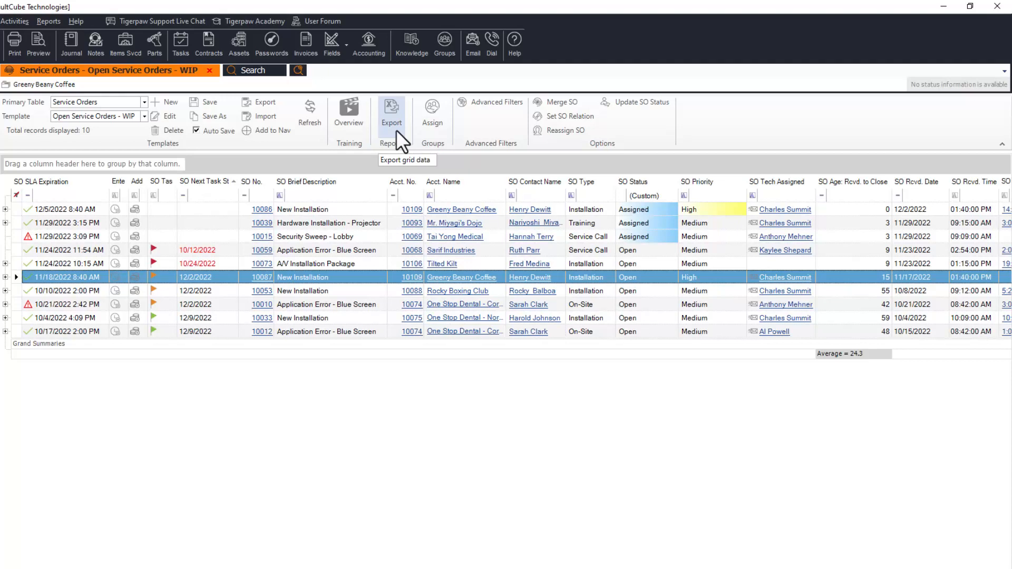
- Start exporting the grid data of the open service orders report
left_click(396, 130)
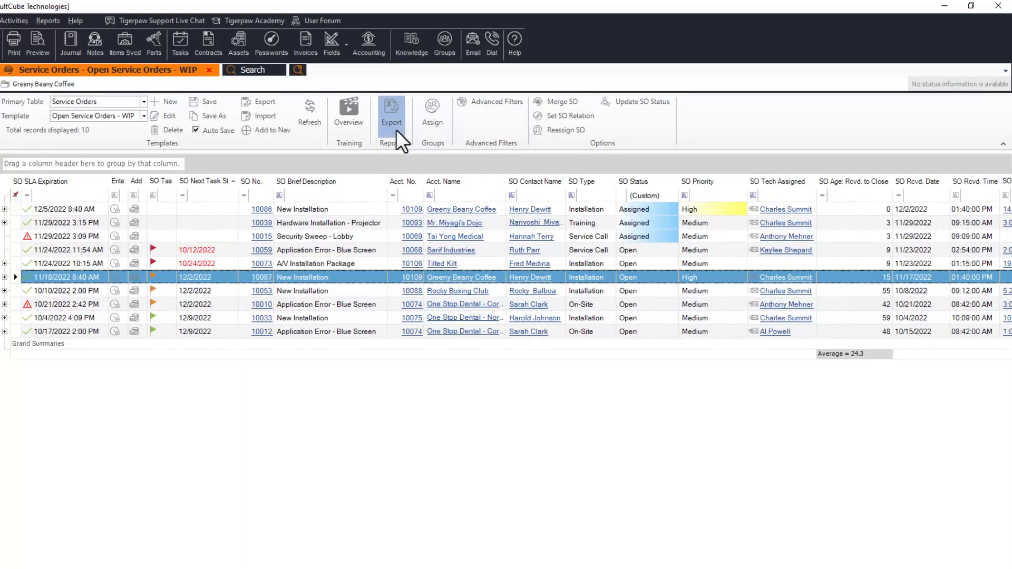